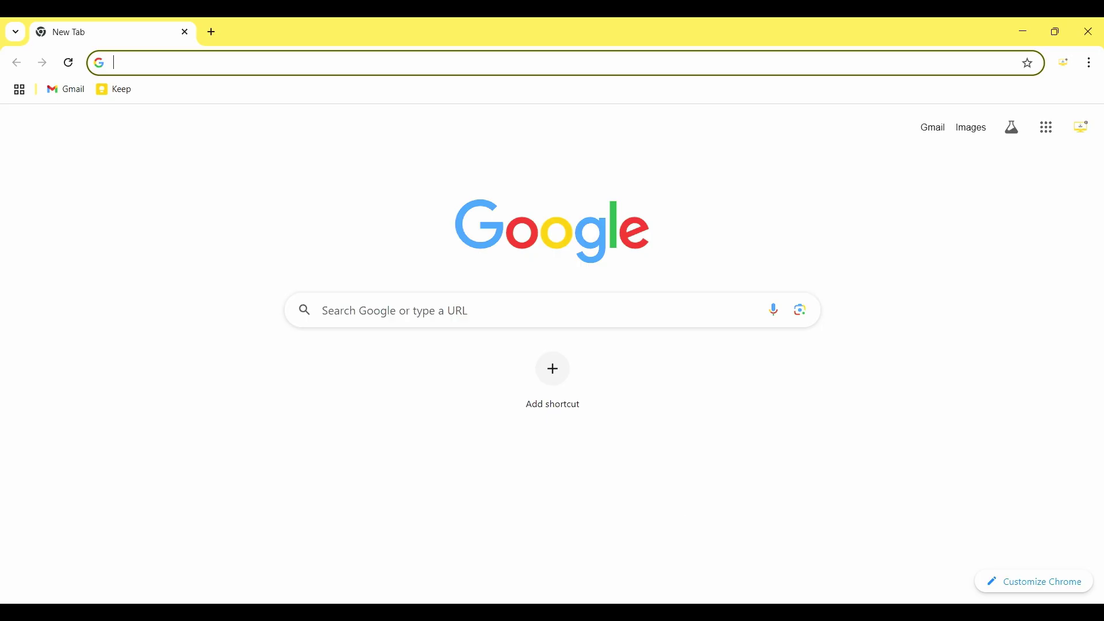
Search Google for 'epic browser' and open the official Epic Privacy Browser site at epicbrowser.com.
text(epic b)
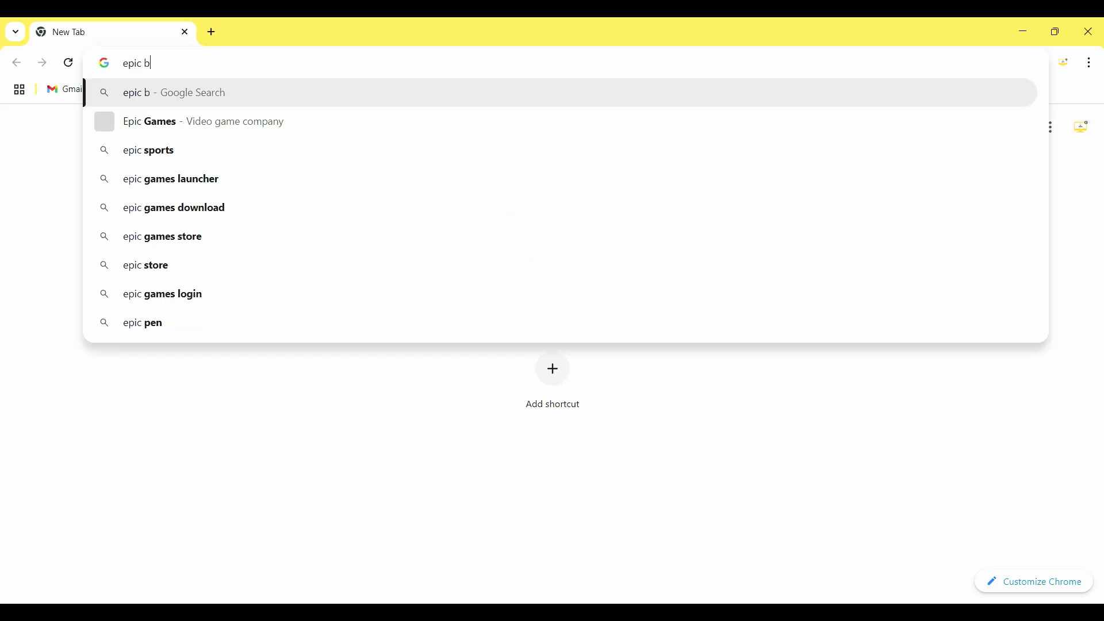
text(rowser)
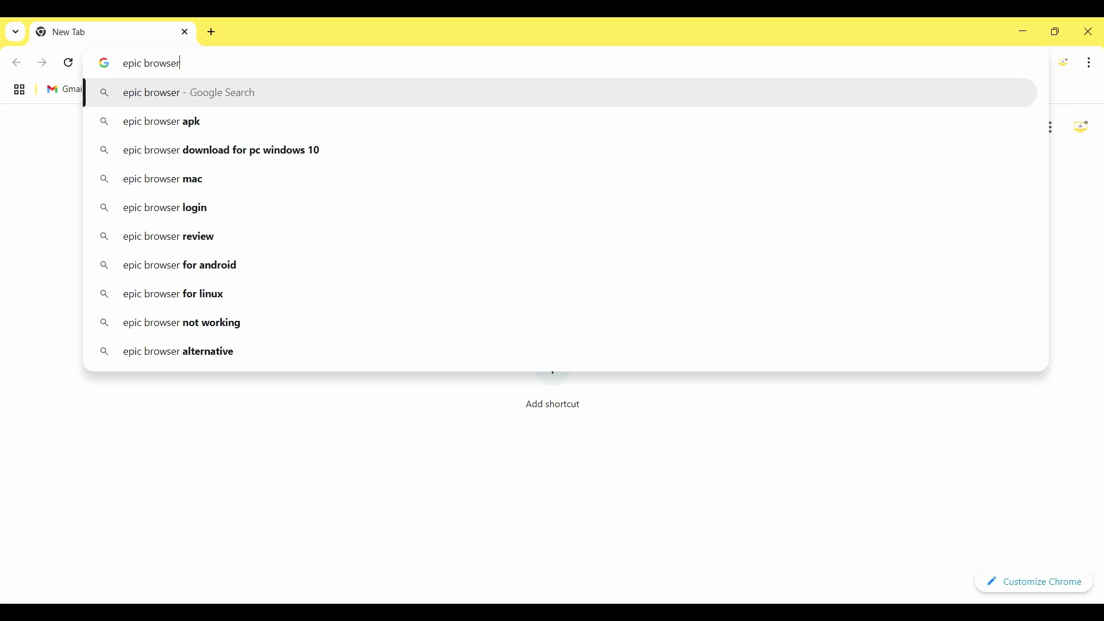
key(Return)
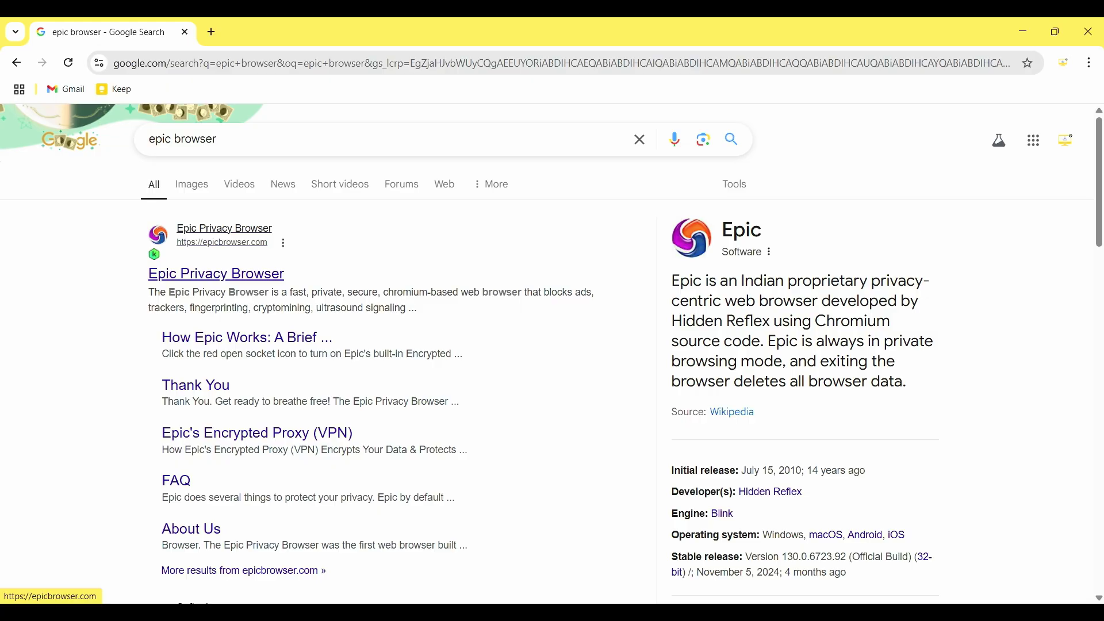
click(217, 274)
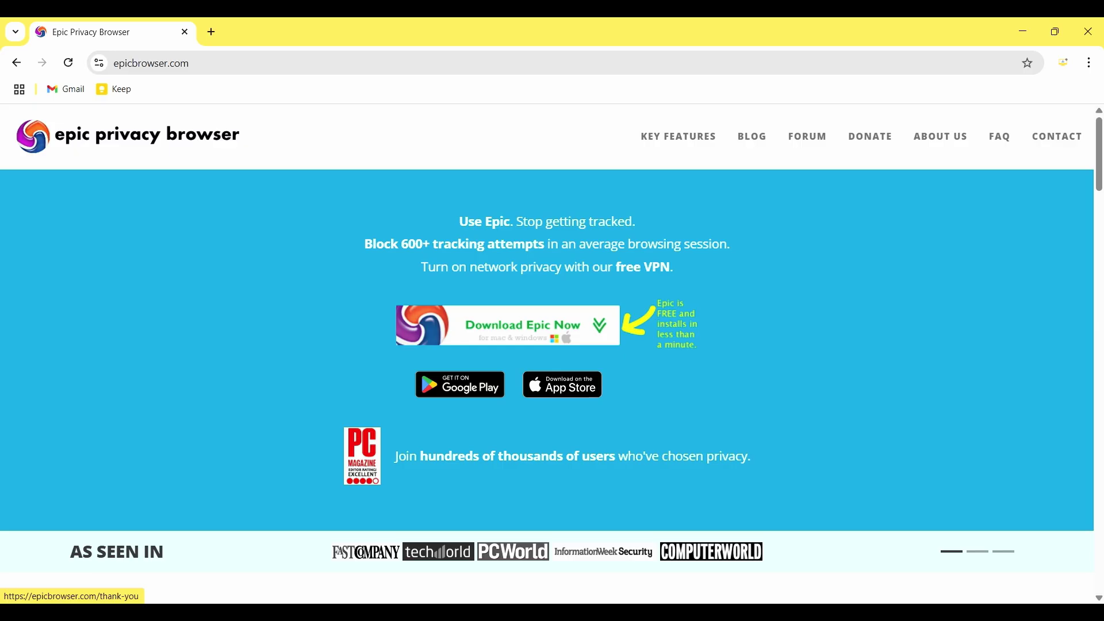
Download the EpicSetup.exe installer from the Epic site, then minimize Chrome to the desktop.
click(508, 326)
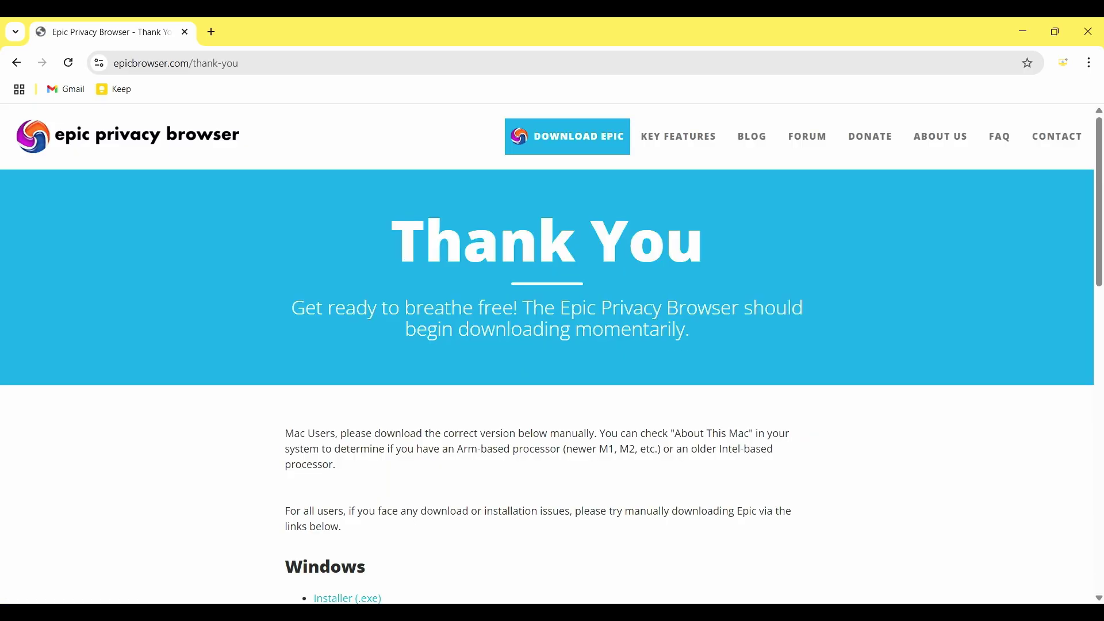
scroll(546, 345, down, 3)
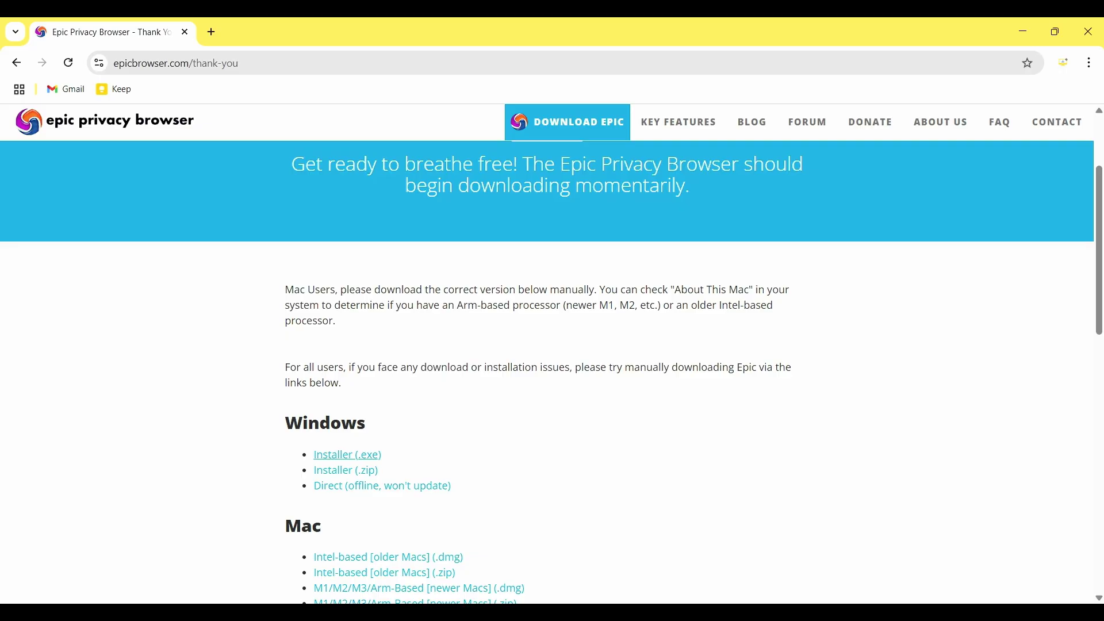
drag(314, 454, 367, 455)
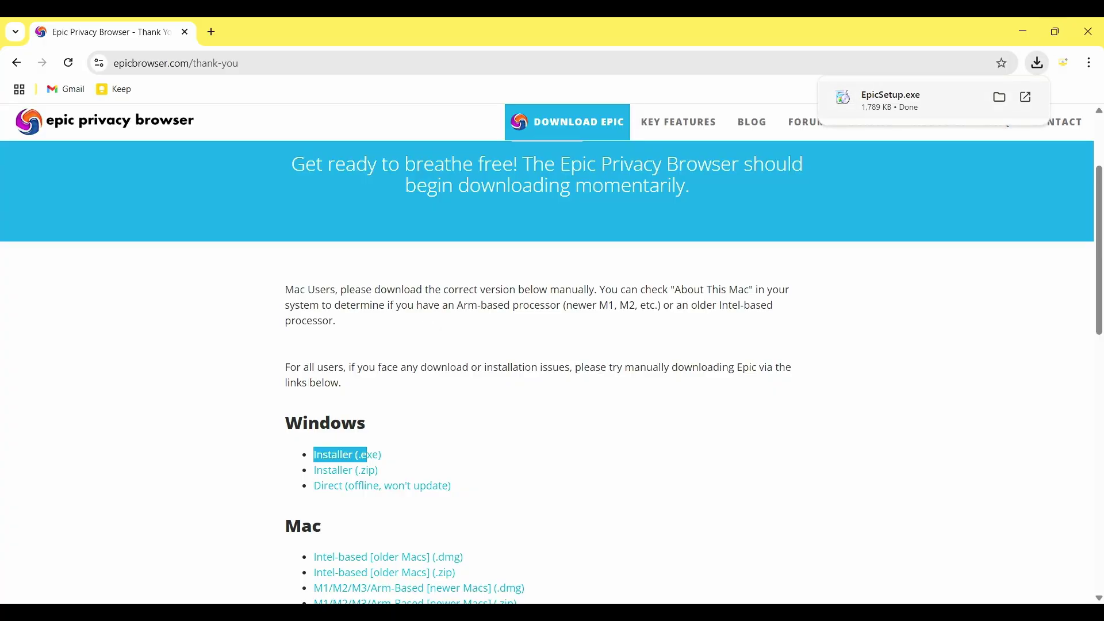
click(1023, 32)
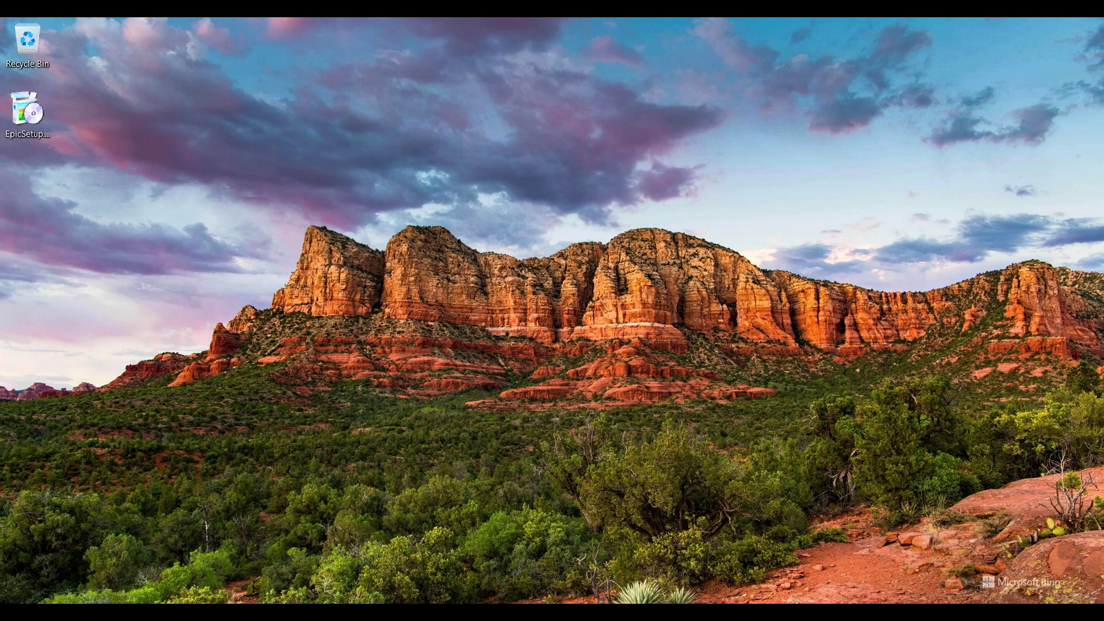
Run EpicSetup.exe from the desktop and dismiss the 'Thanks for installing Epic' message.
click(27, 112)
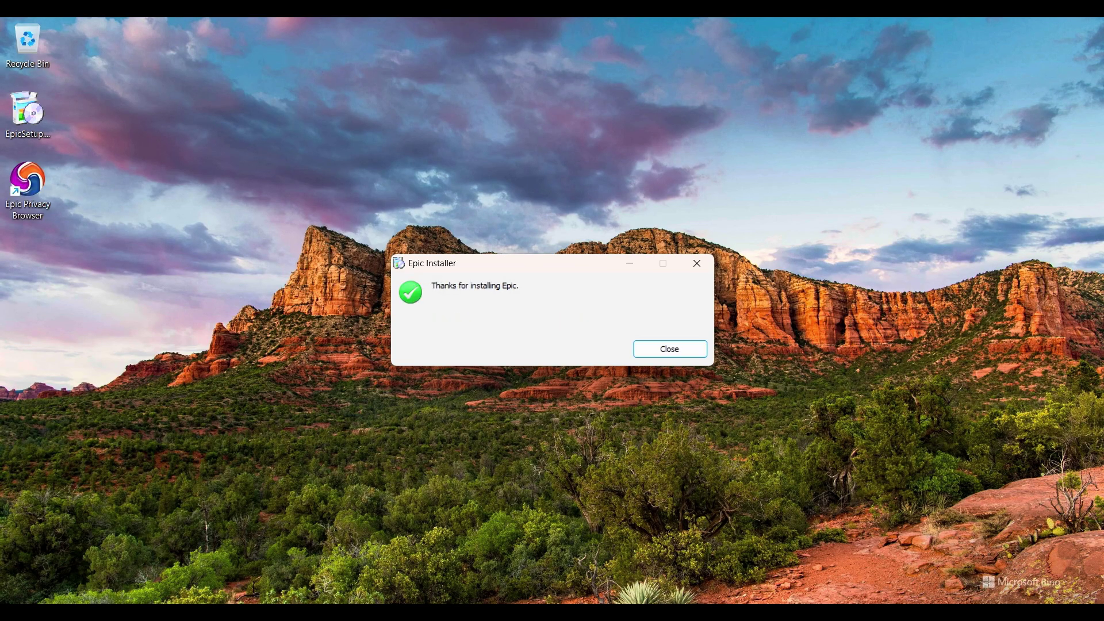
key(Return)
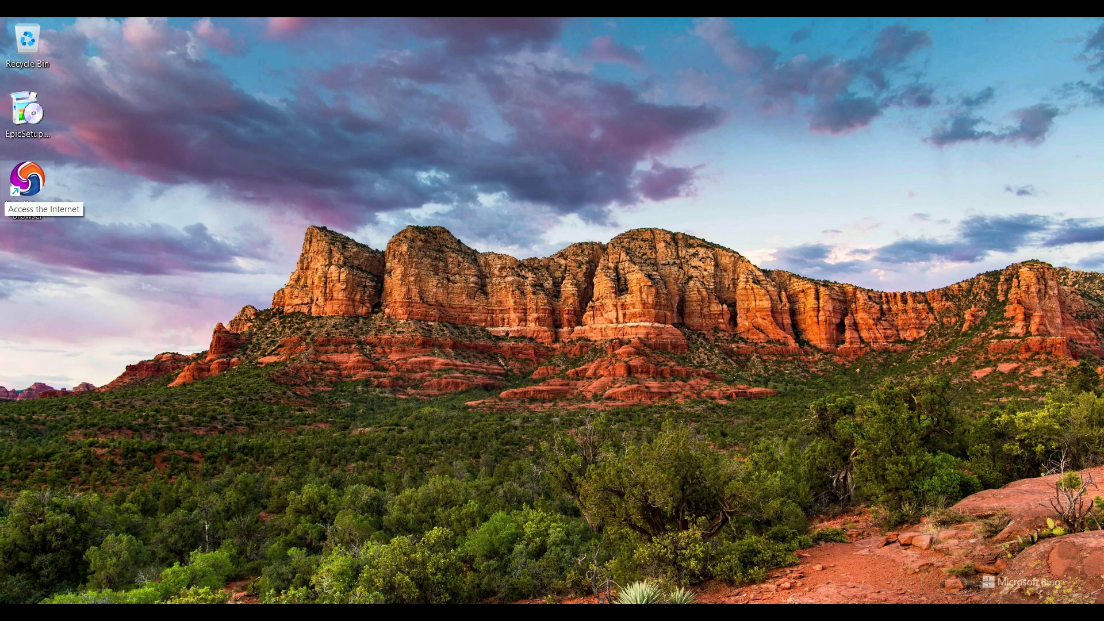
Launch Epic maximized, dismiss the menu tip, and open Manage Extensions showing Epic AdBlocker and Encrypted Proxy.
double_click(27, 179)
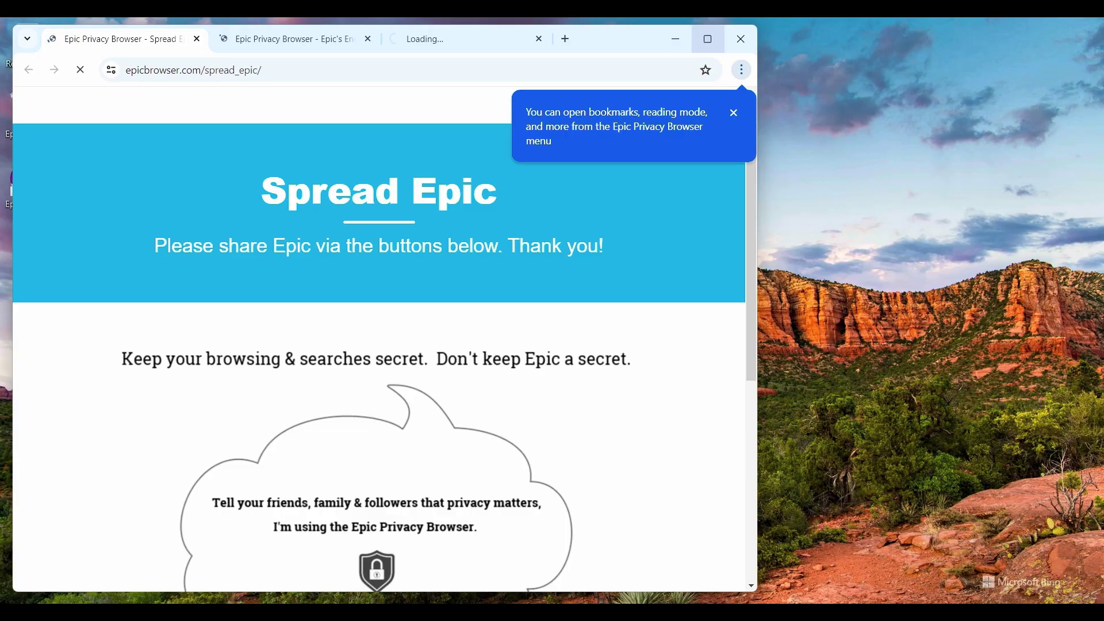
click(708, 38)
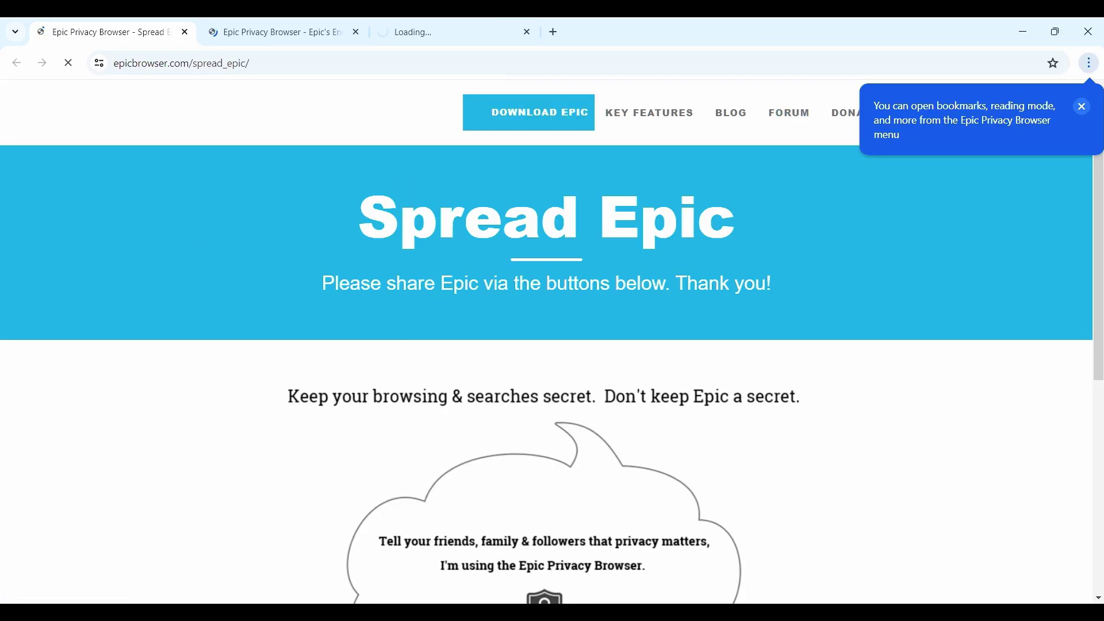
click(1082, 106)
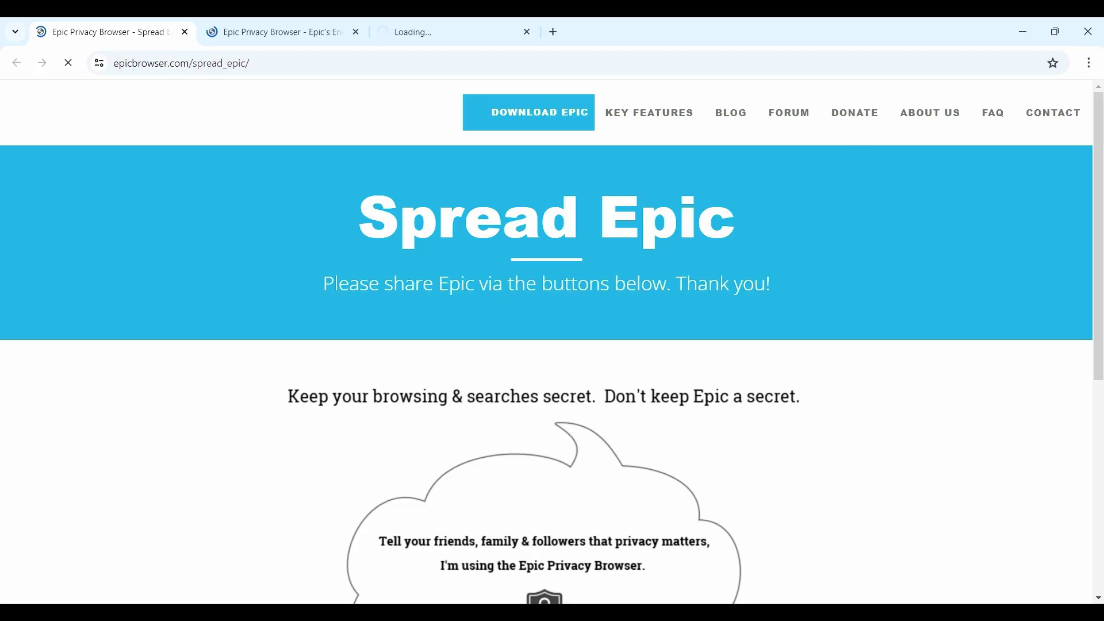
click(1089, 63)
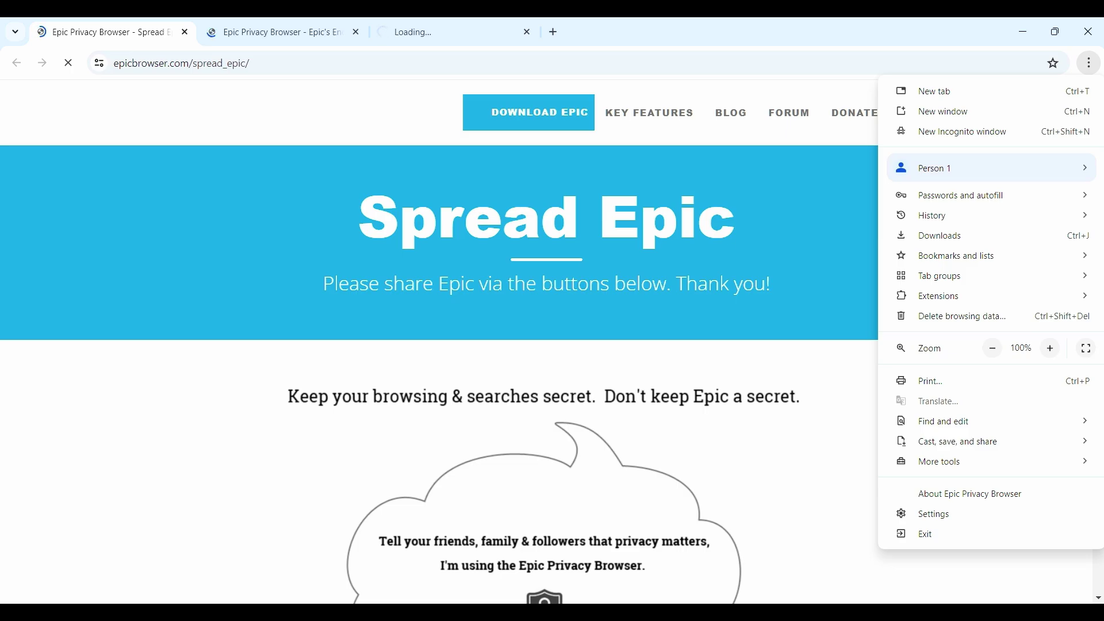
mouse_move(978, 296)
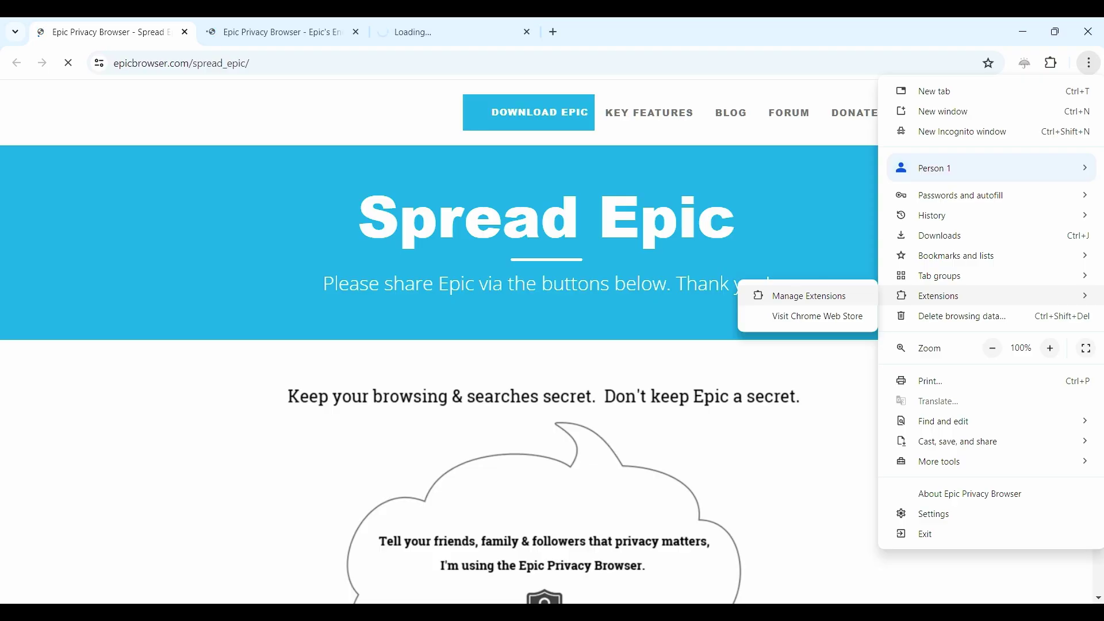
click(809, 296)
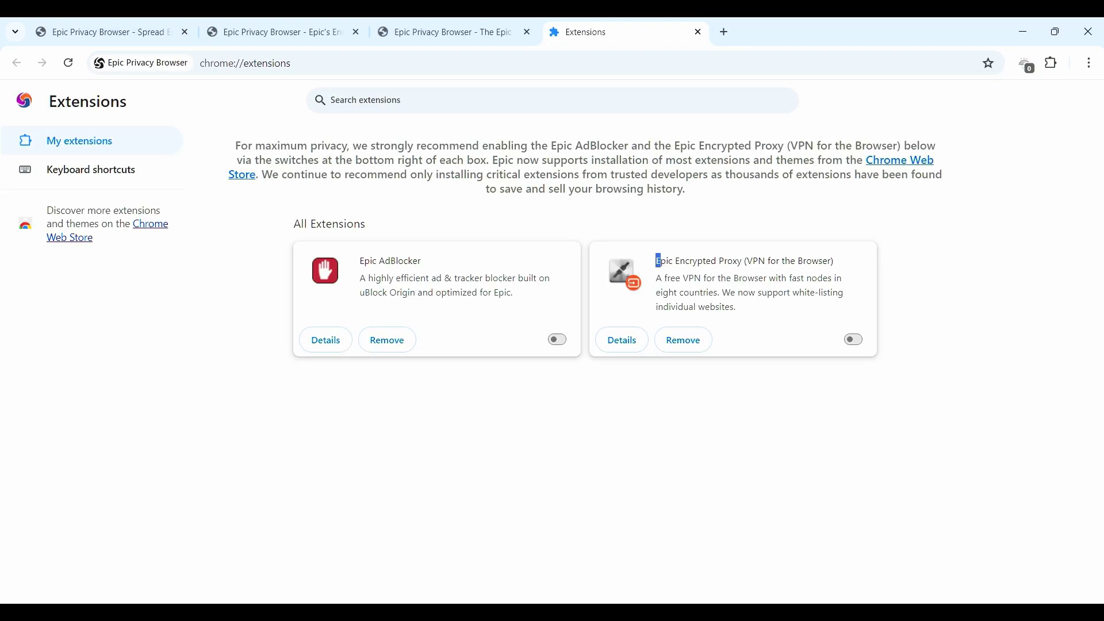
Enable the Epic Encrypted Proxy extension, accept its terms, and switch the VPN off.
click(853, 339)
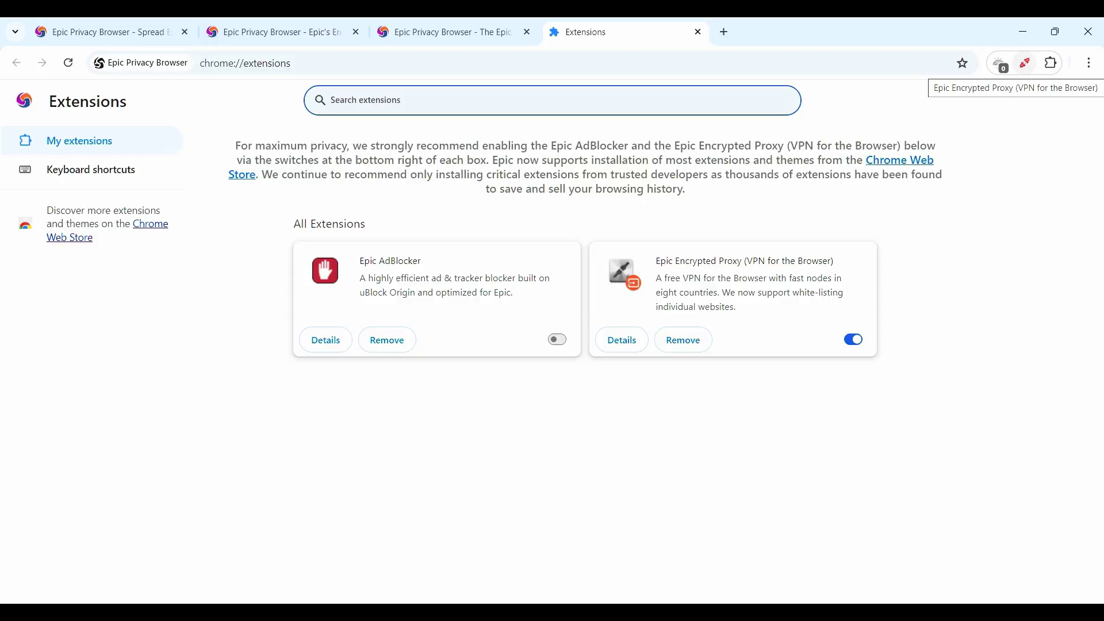
click(1025, 64)
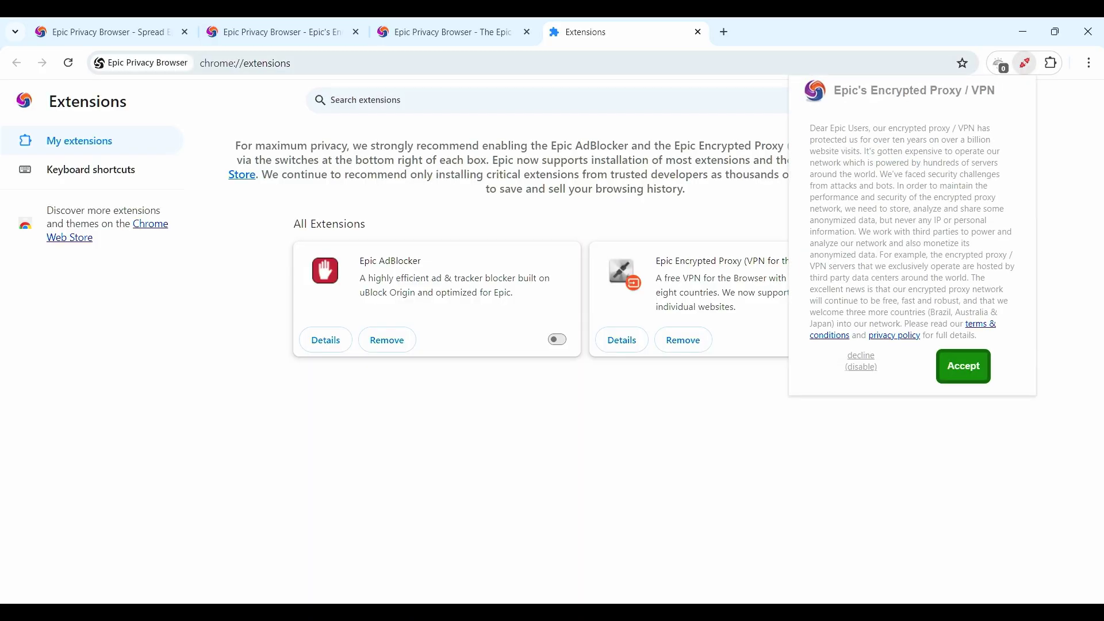
click(964, 366)
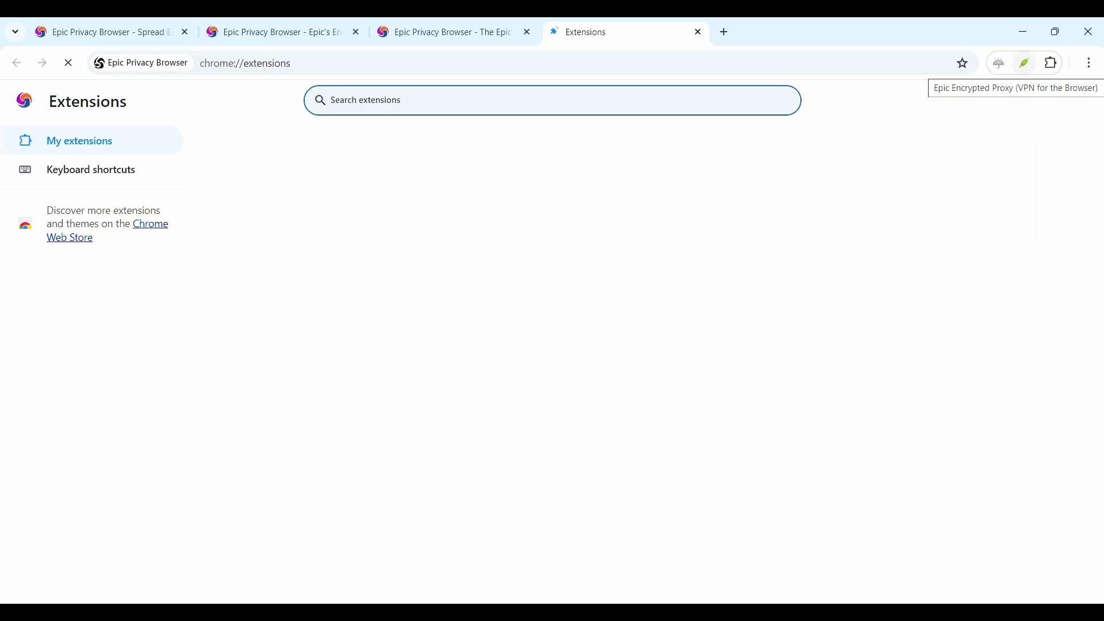
click(1024, 62)
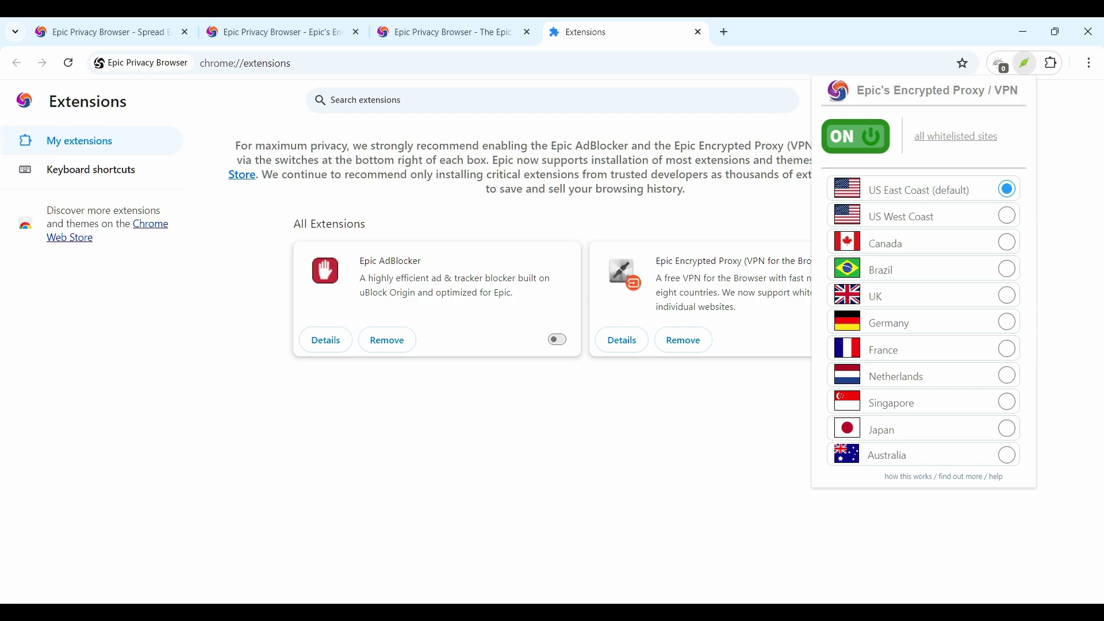
click(856, 136)
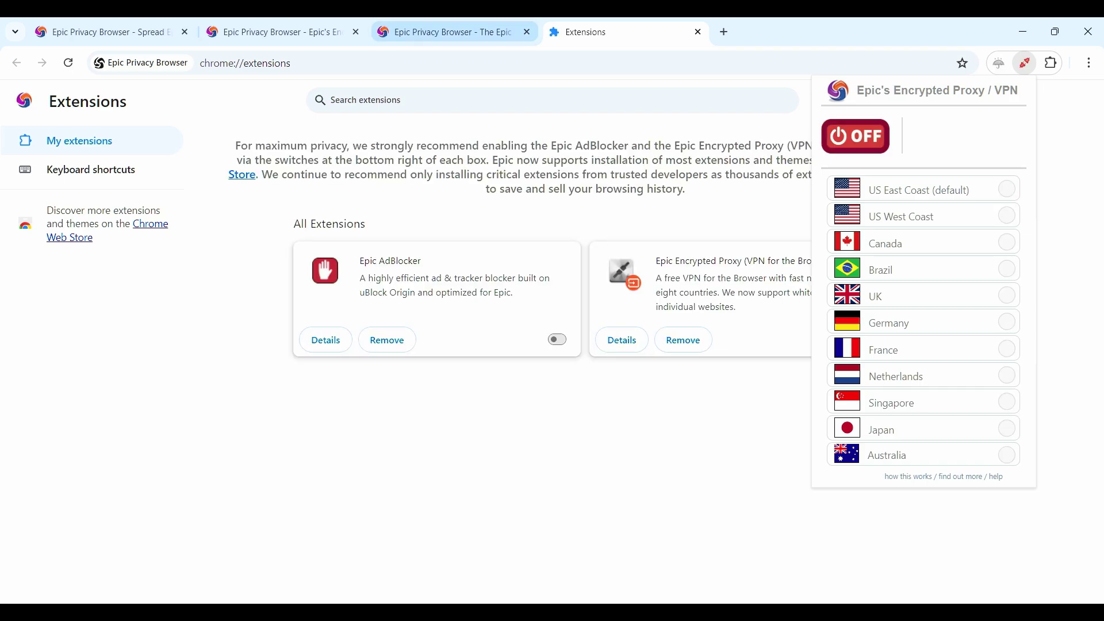
Close the four leftover Epic welcome tabs and open a new Google tab.
click(527, 32)
click(357, 32)
click(272, 32)
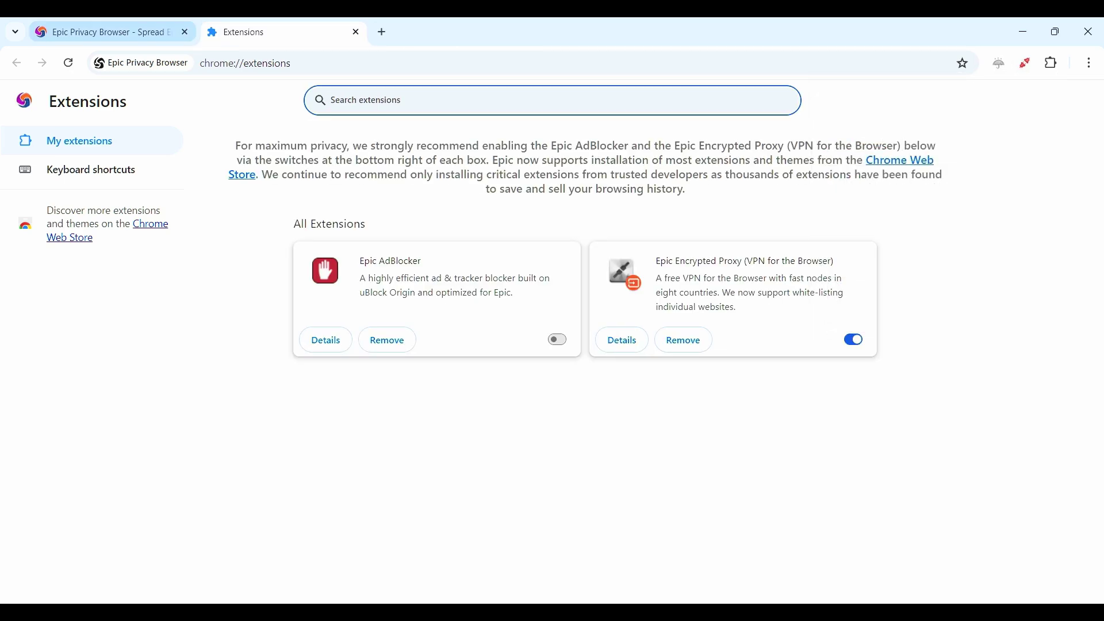
click(184, 32)
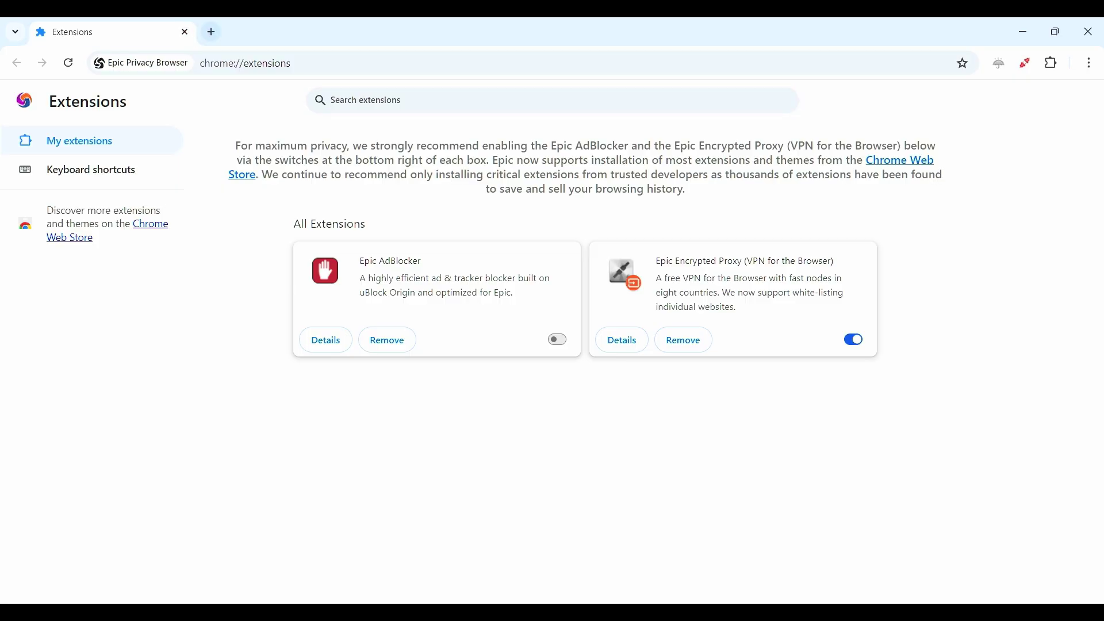
click(211, 32)
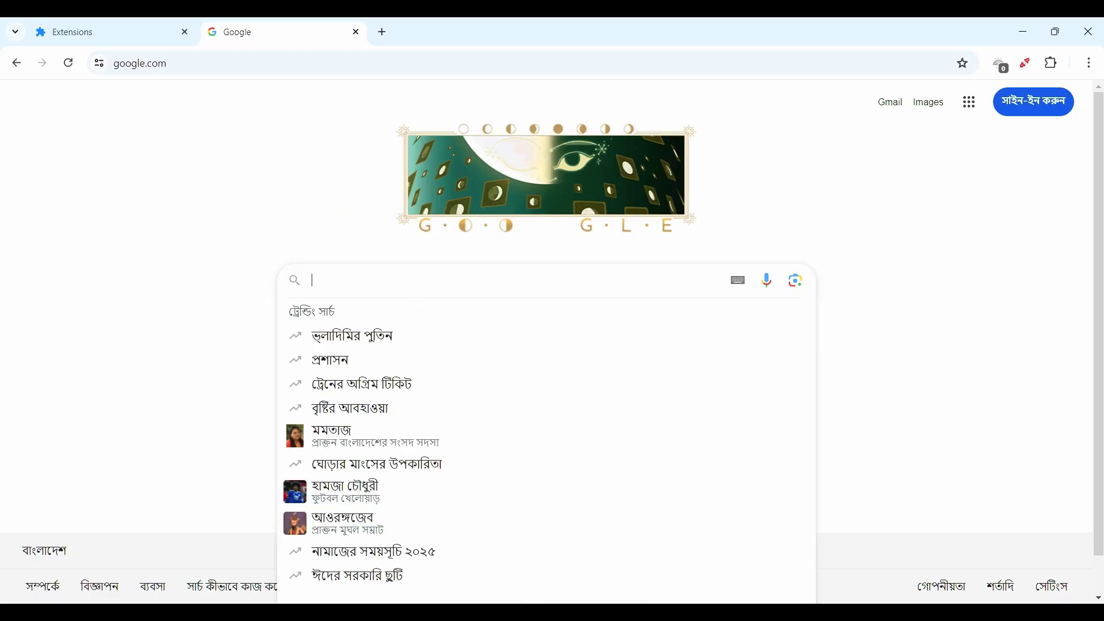
text(what)
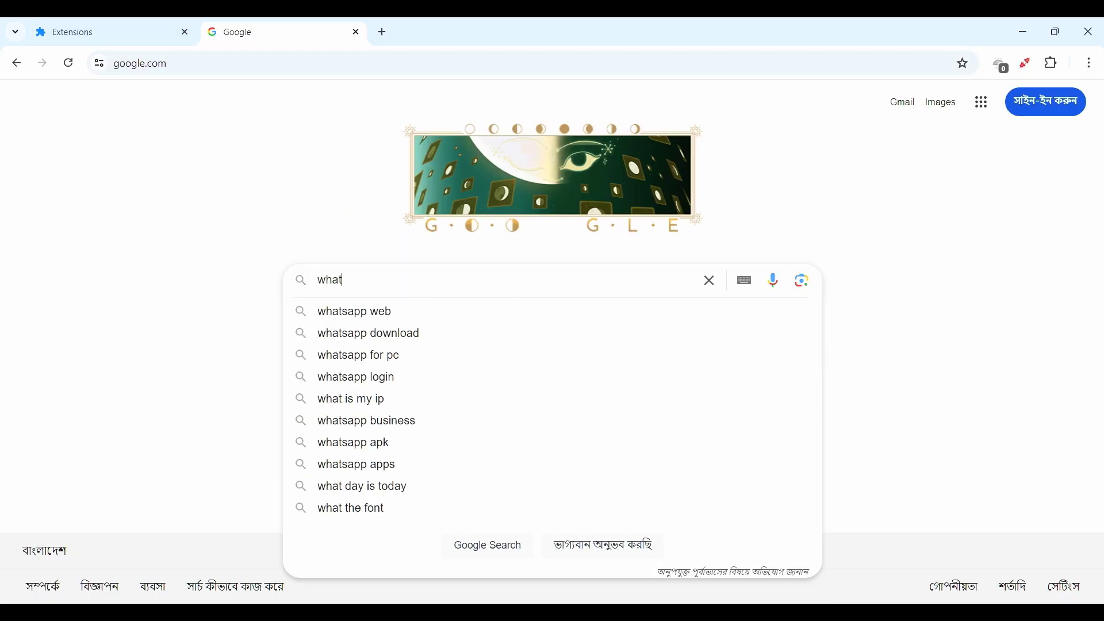
text( is my ip)
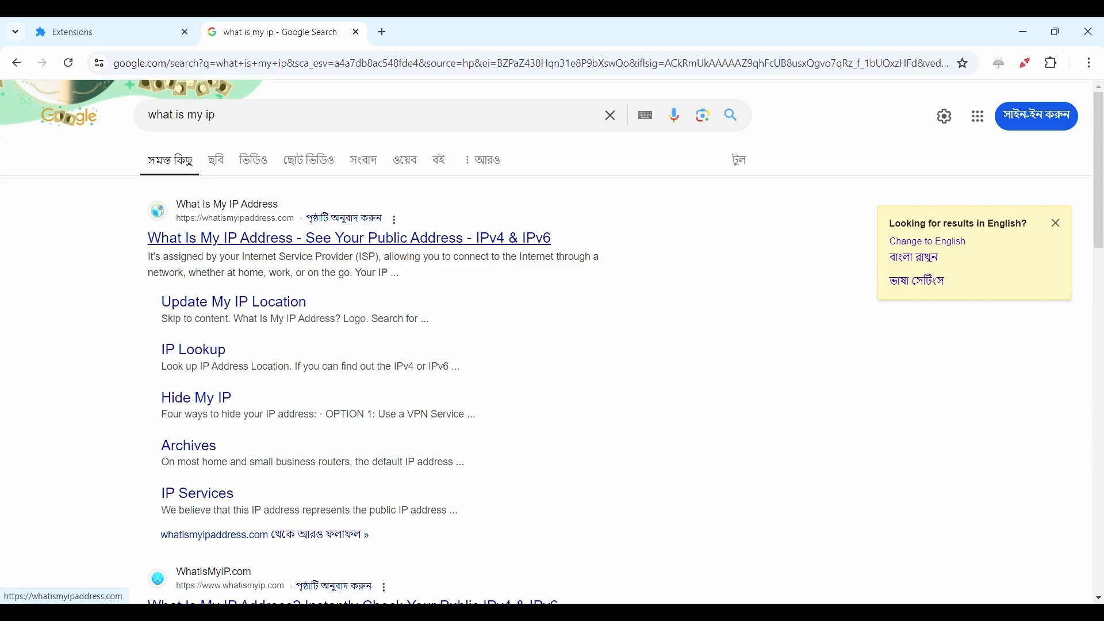
click(349, 238)
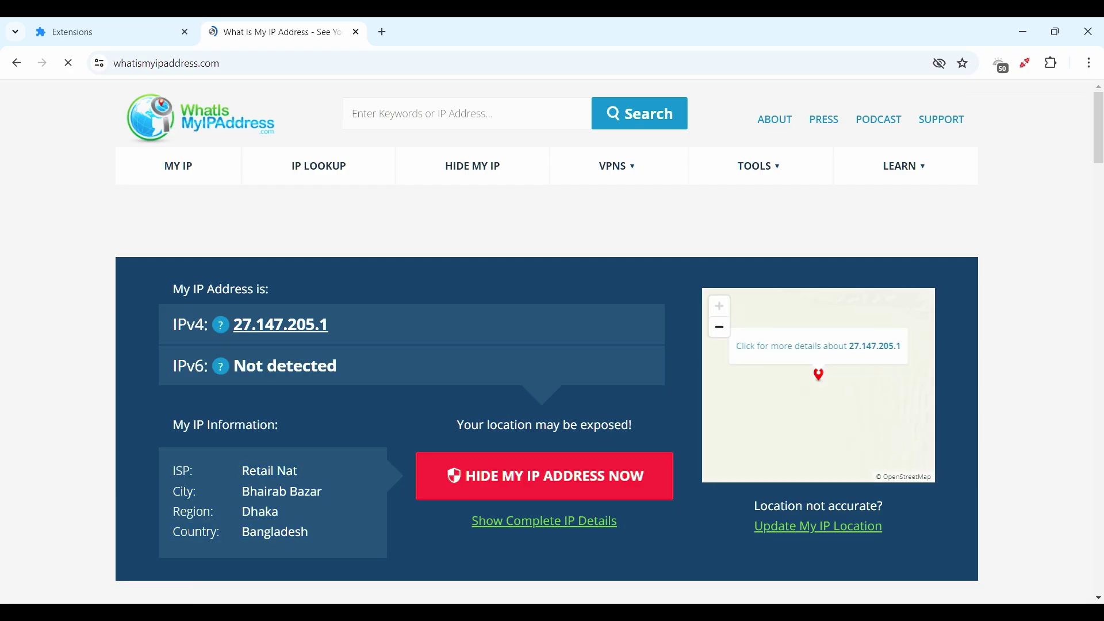
Turn the Encrypted Proxy on via US East Coast and confirm the Ashburn, Virginia IP 5.161.99.166.
click(1026, 63)
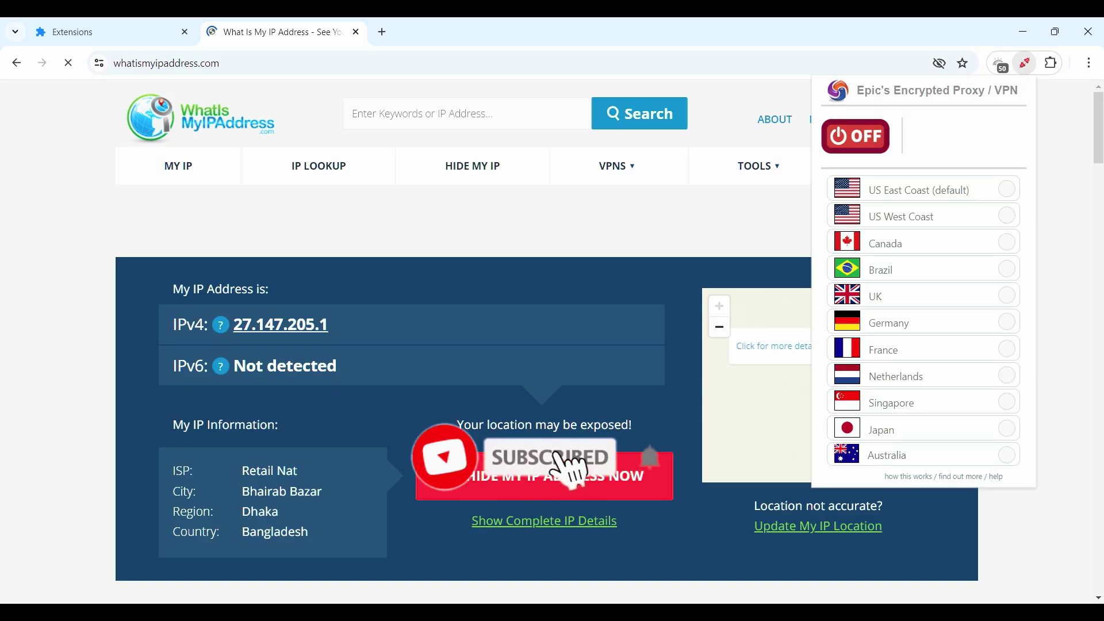
click(855, 136)
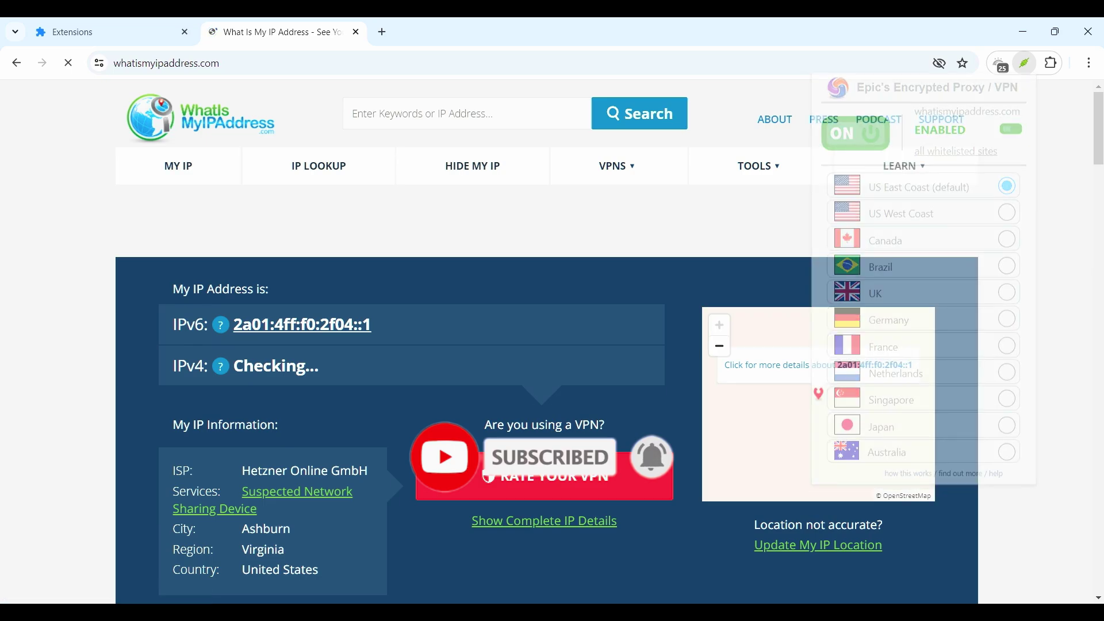
scroll(546, 345, down, 3)
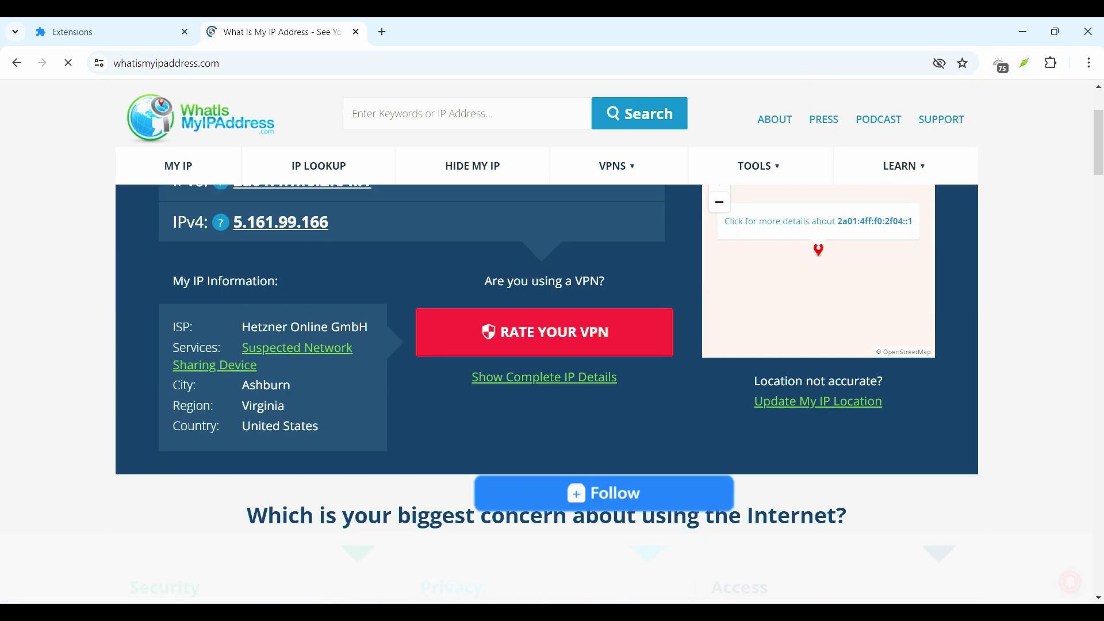
scroll(451, 532, up, 3)
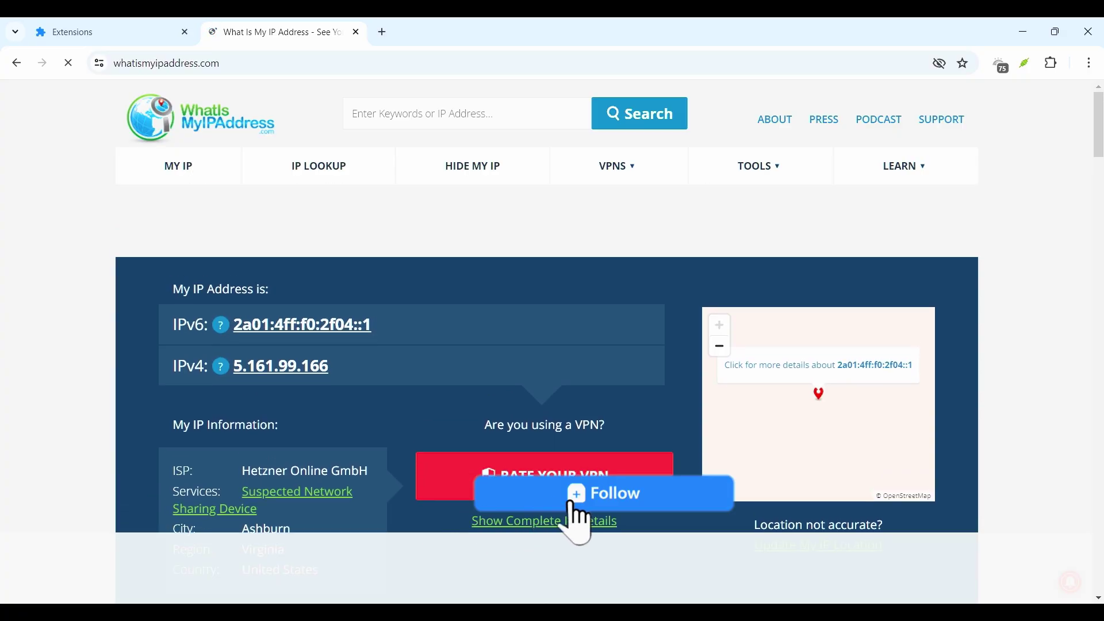
click(600, 502)
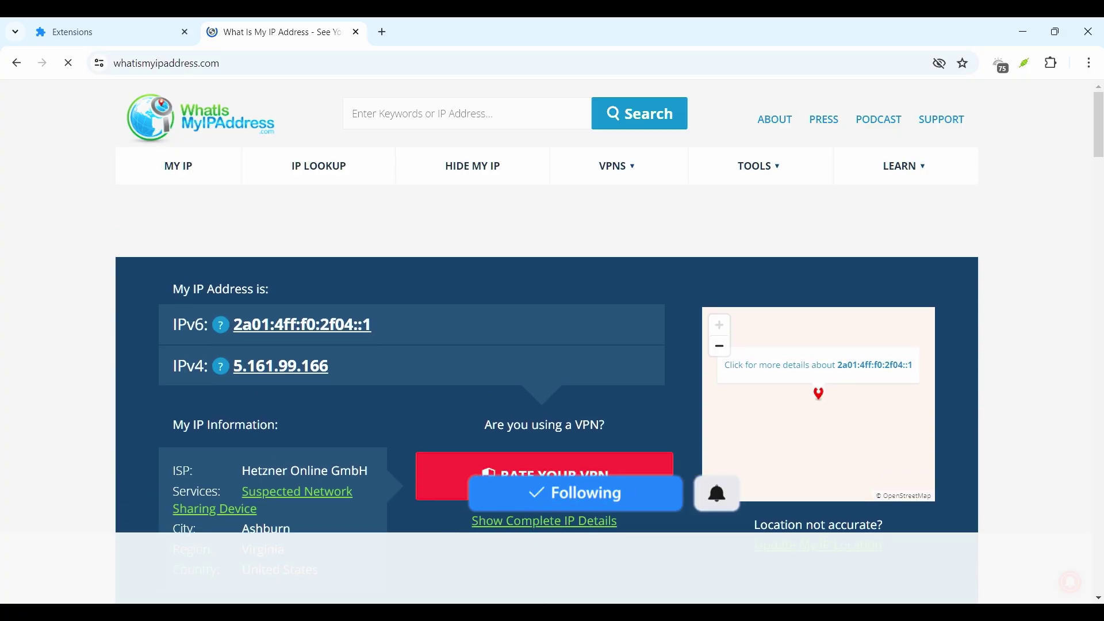